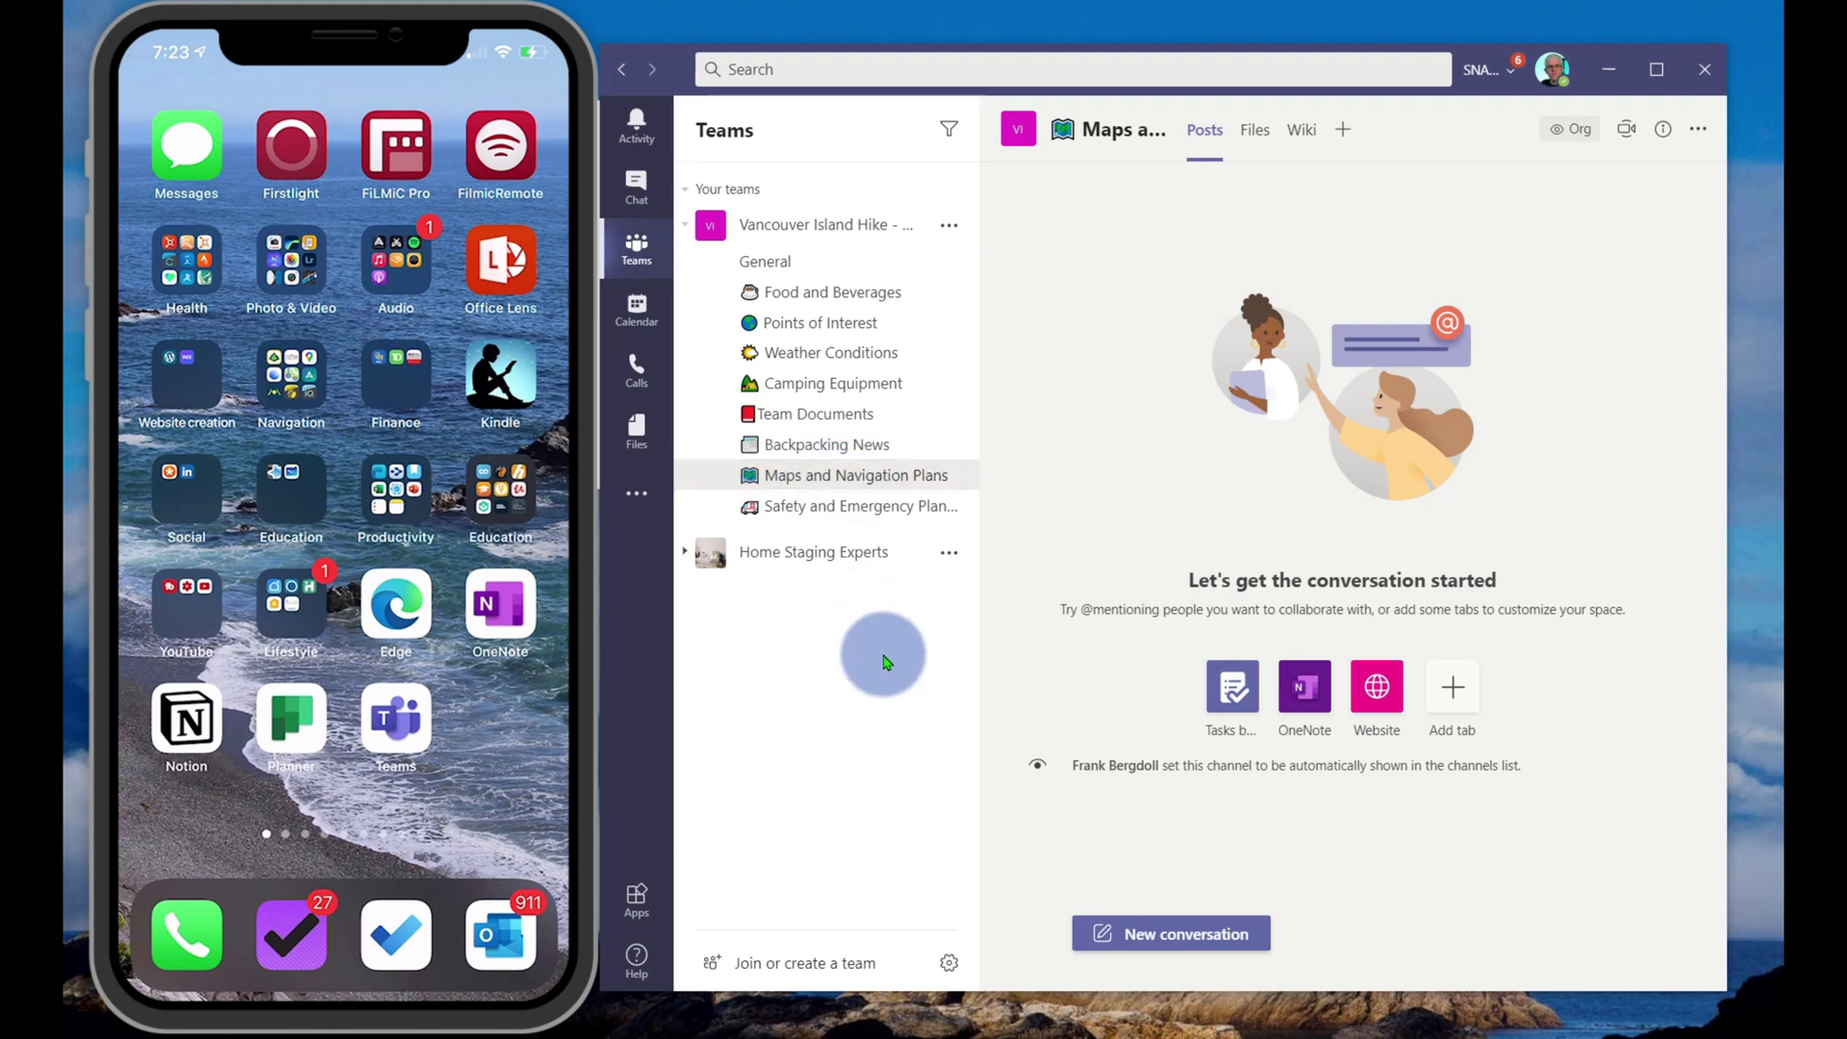
# Start a Meet now meeting in Maps and Navigation Plans and join with the microphone off.
pyautogui.click(1625, 139)
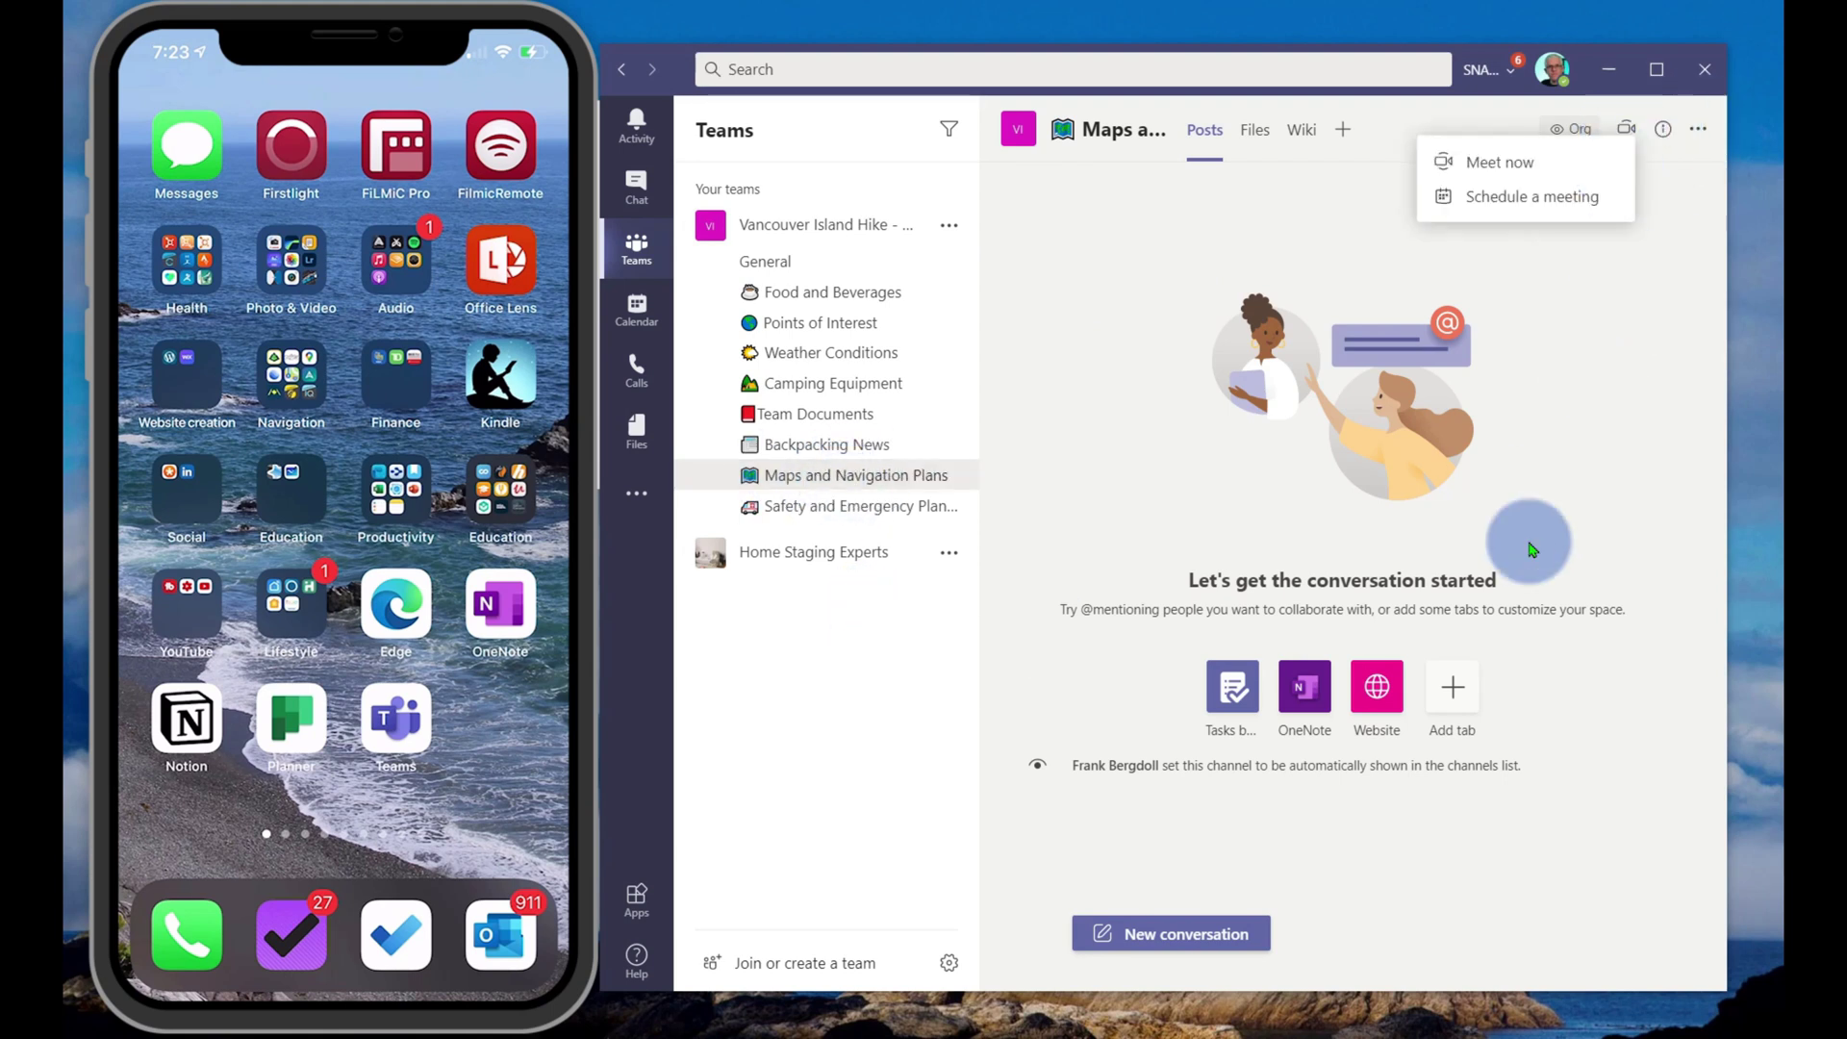
pyautogui.click(1472, 170)
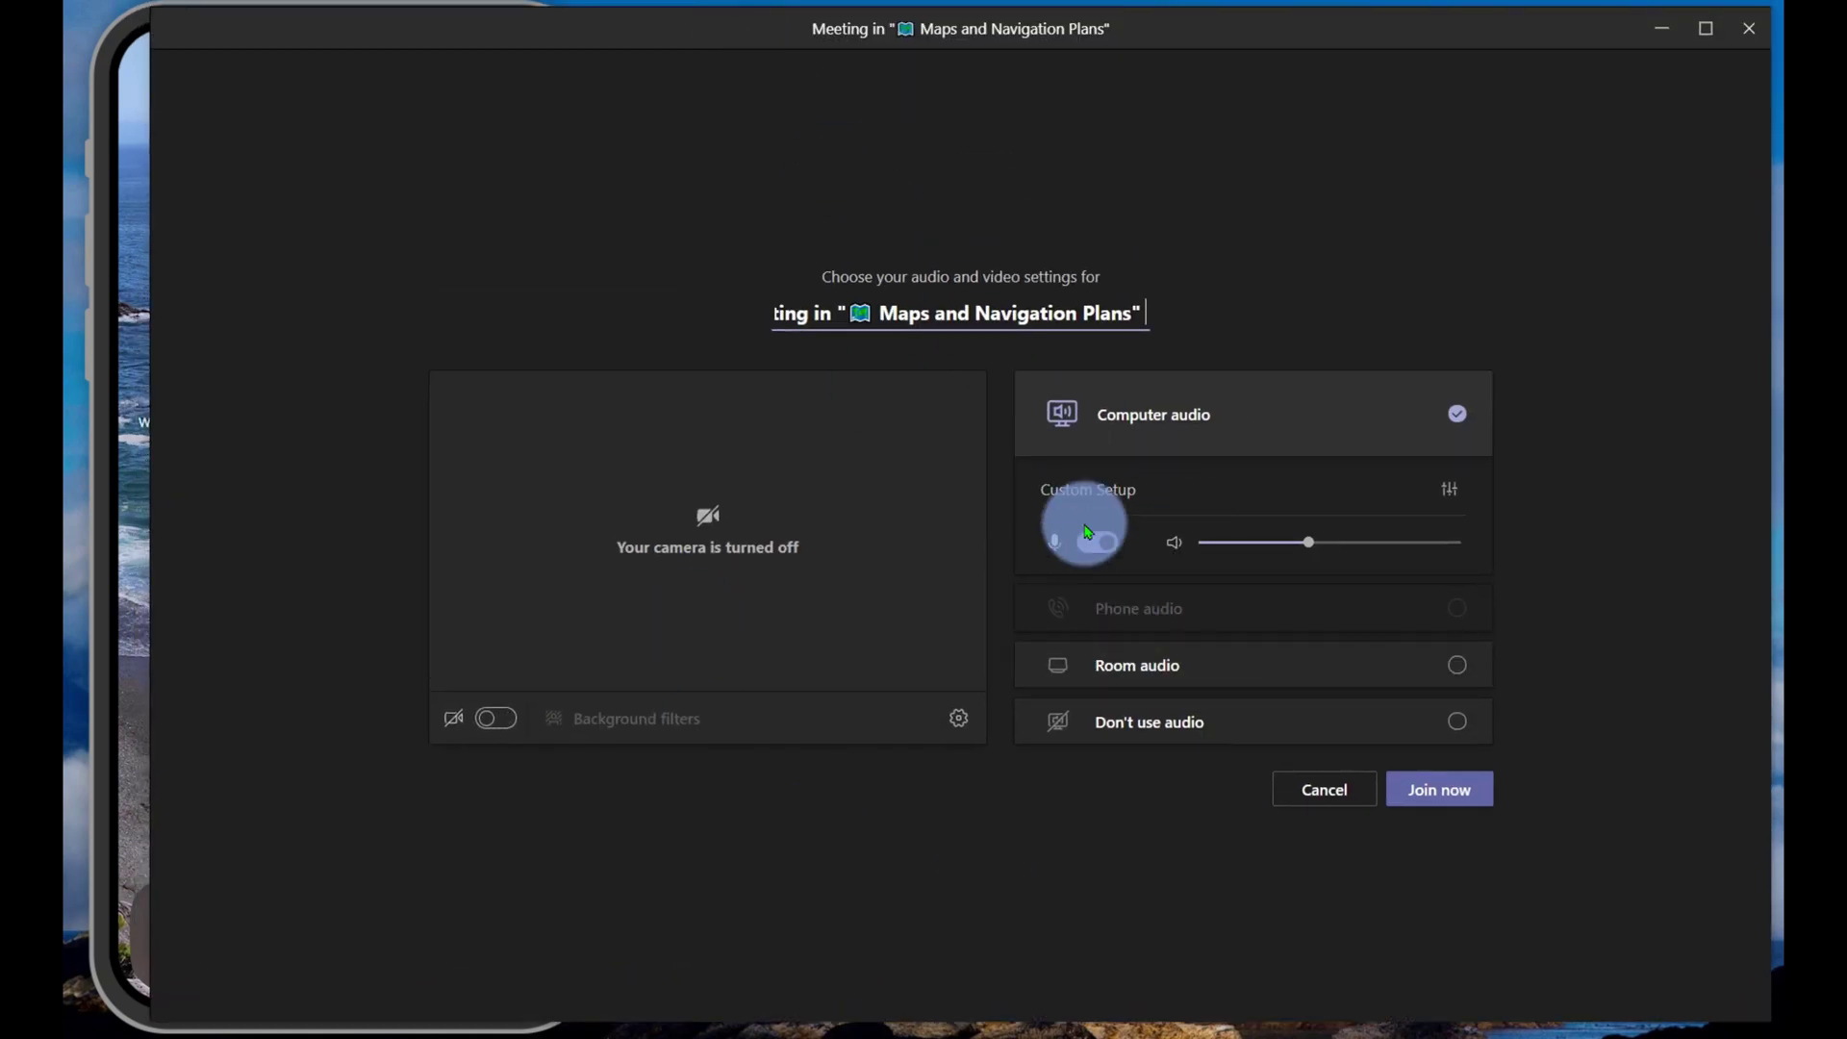
pyautogui.click(1096, 540)
pyautogui.click(1438, 789)
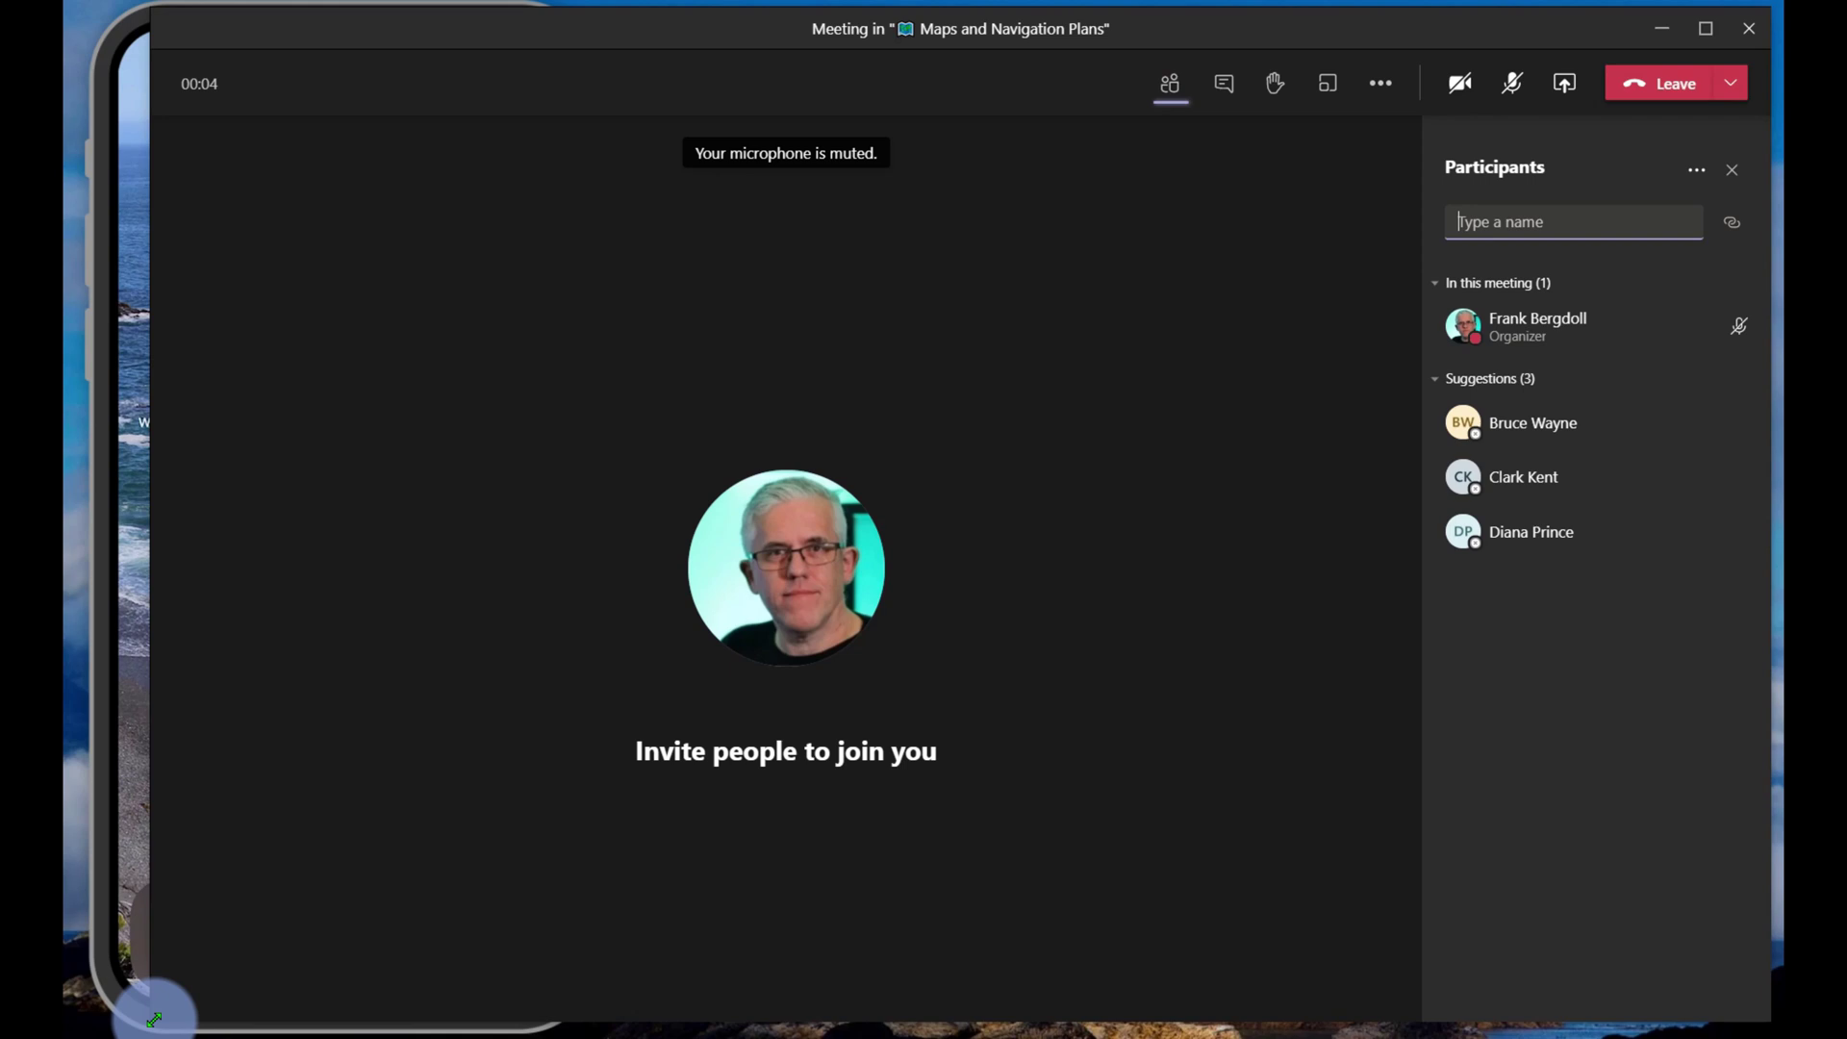
# Shrink the meeting window from its left edge and move it left to reveal the phone.
pyautogui.moveTo(157, 1017); pyautogui.dragTo(730, 991)
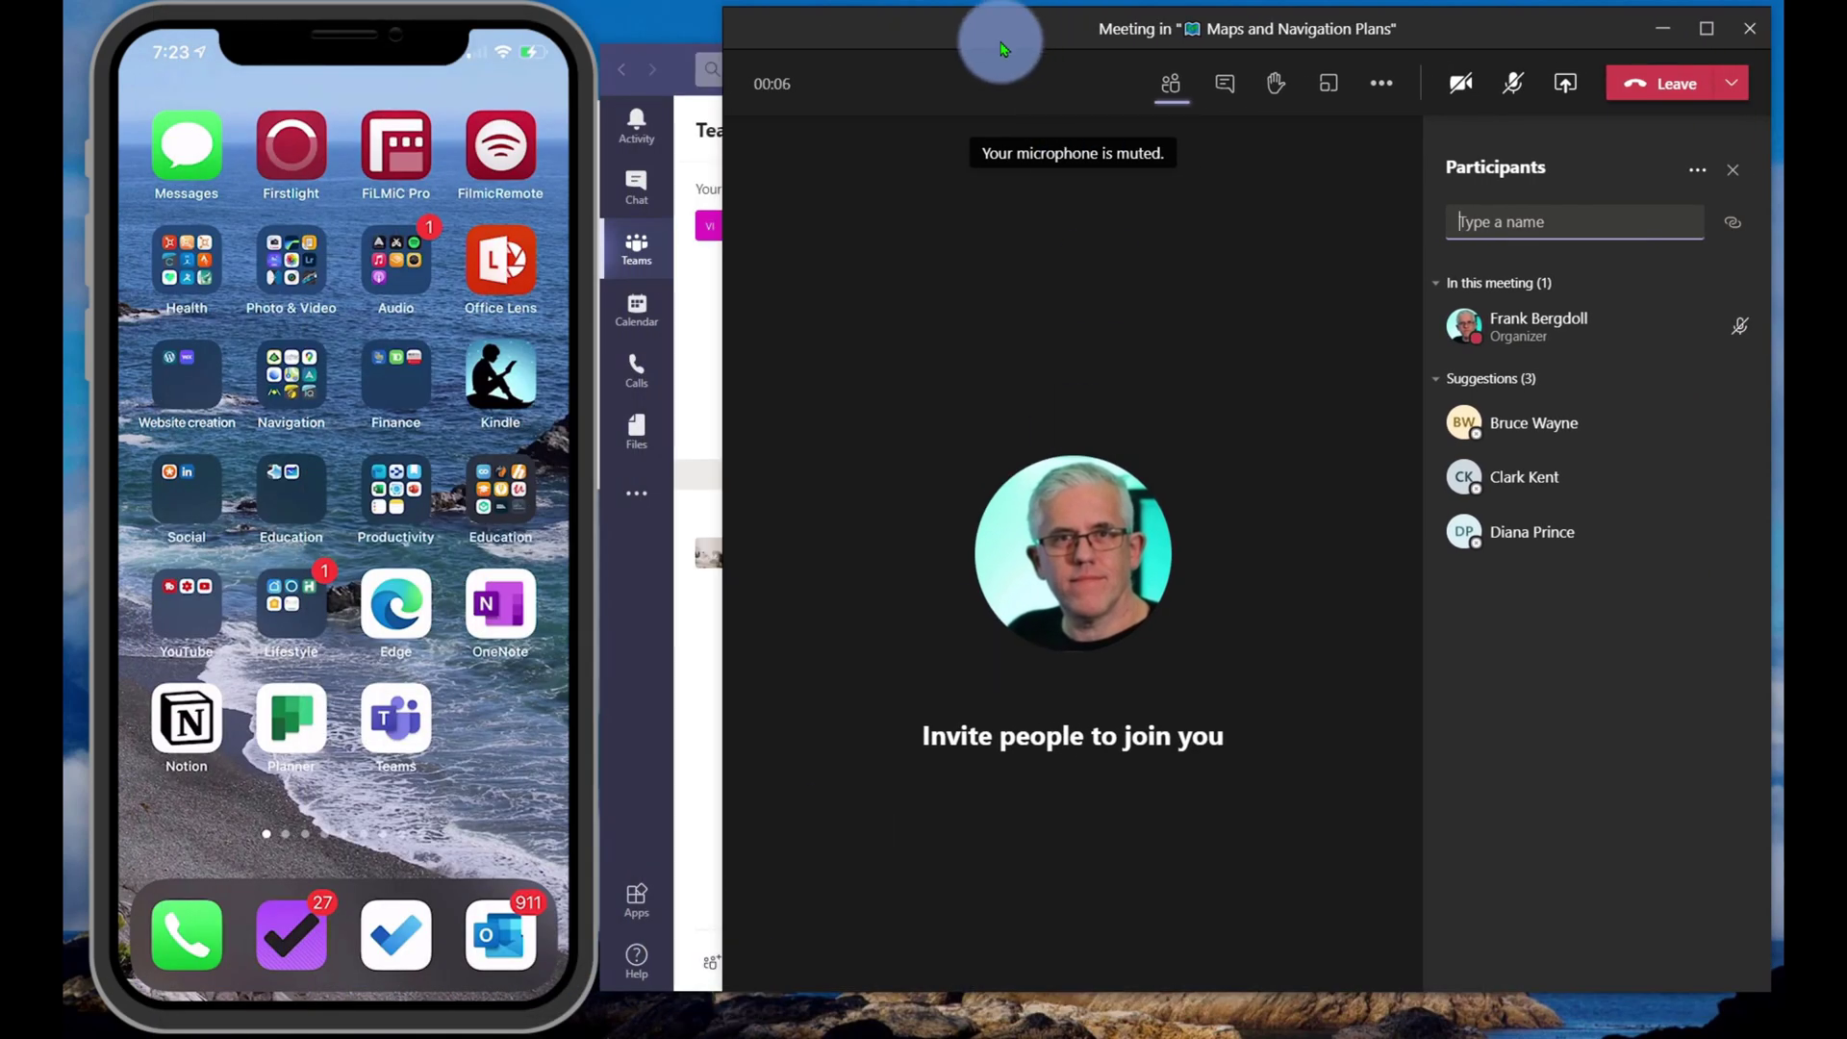
pyautogui.moveTo(997, 29); pyautogui.dragTo(896, 40)
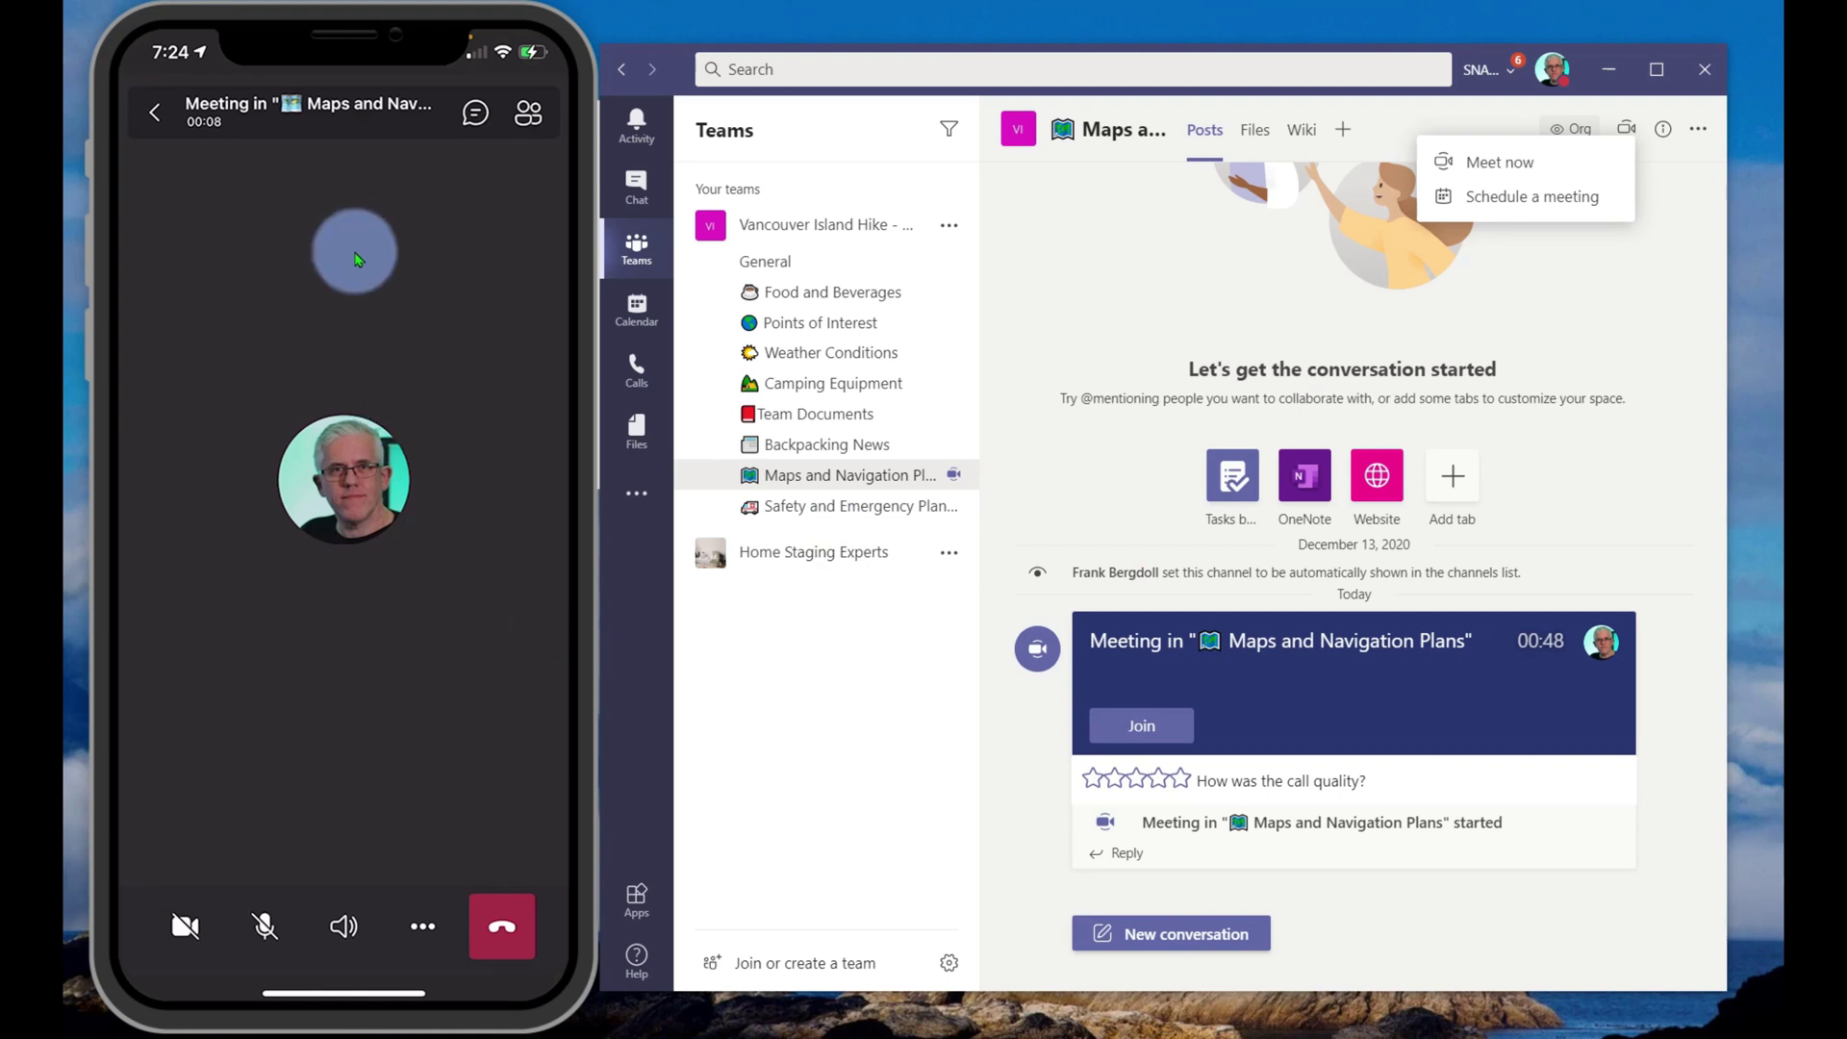
# Hide the meeting header bar on the phone with a tap on an empty area.
pyautogui.click(368, 712)
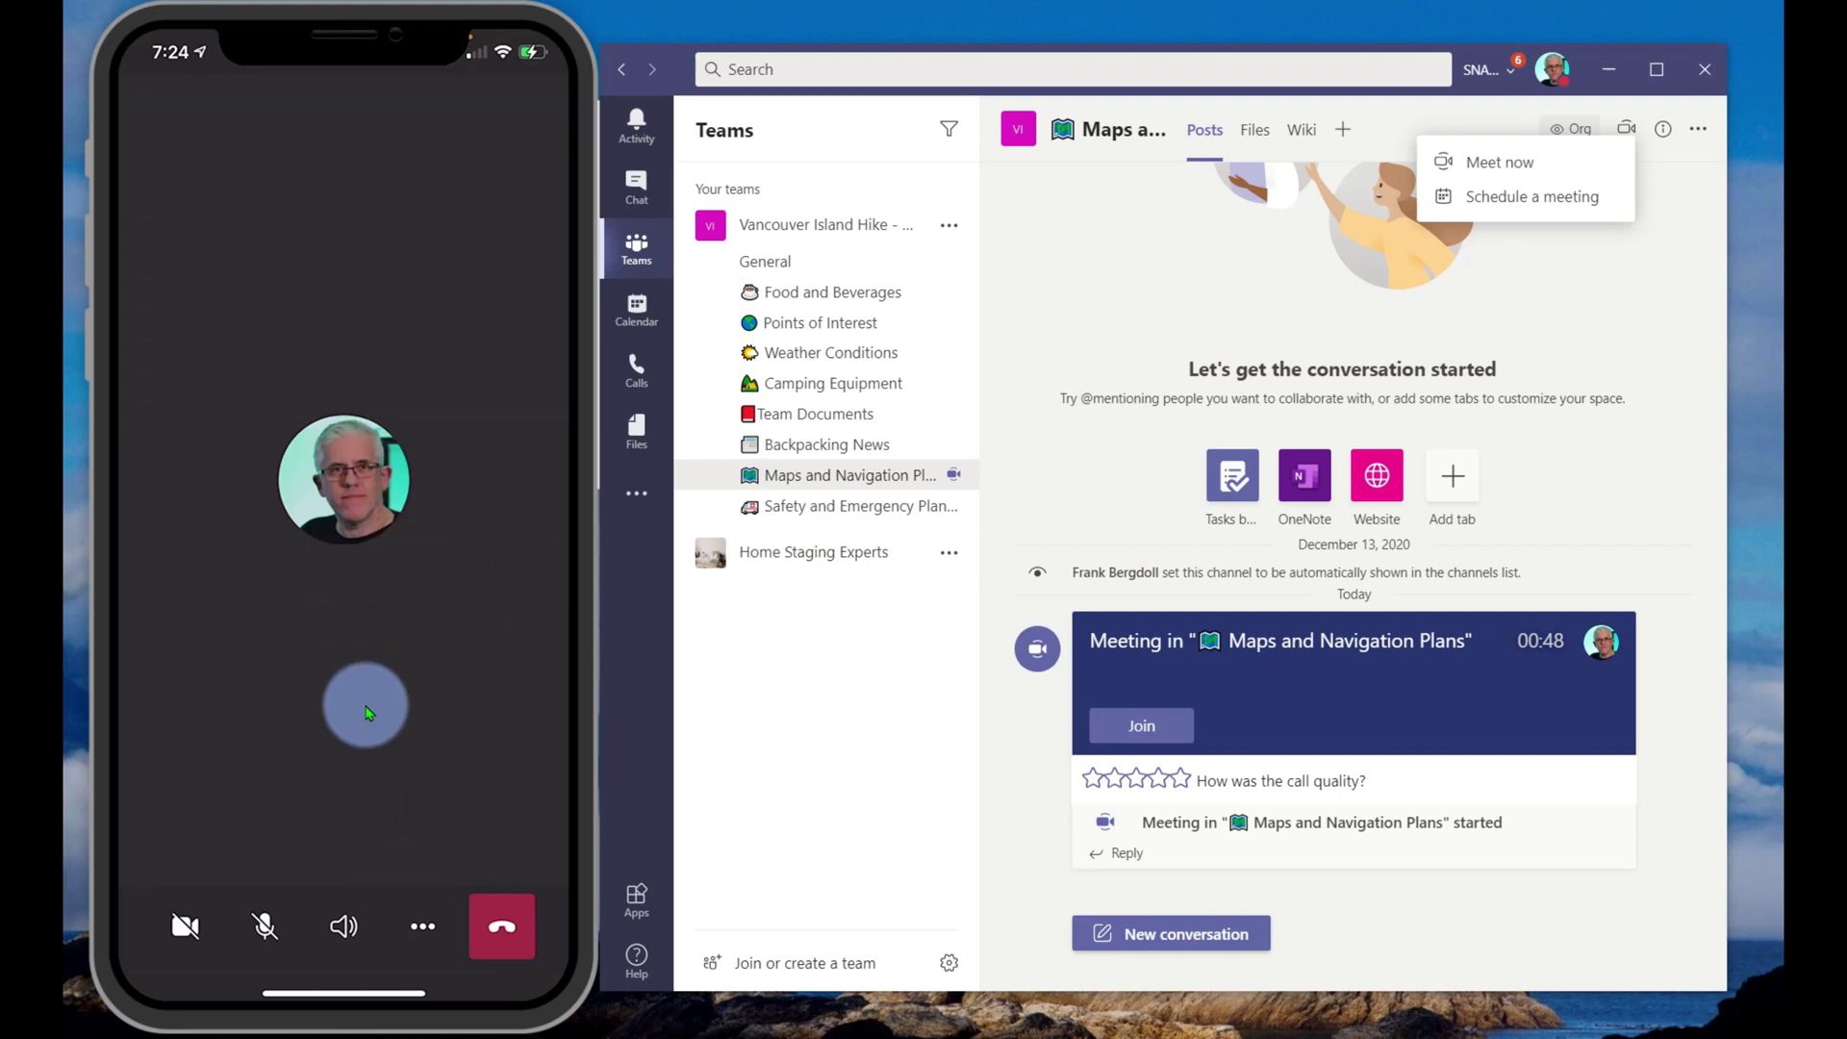